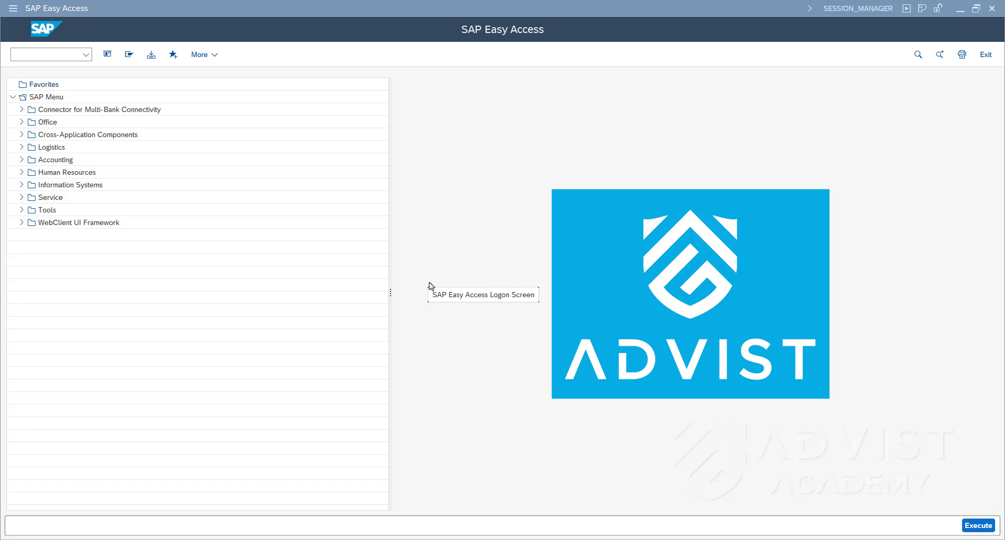
Start transaction MM01 to create a material
left_click(48, 59)
type("MM01")
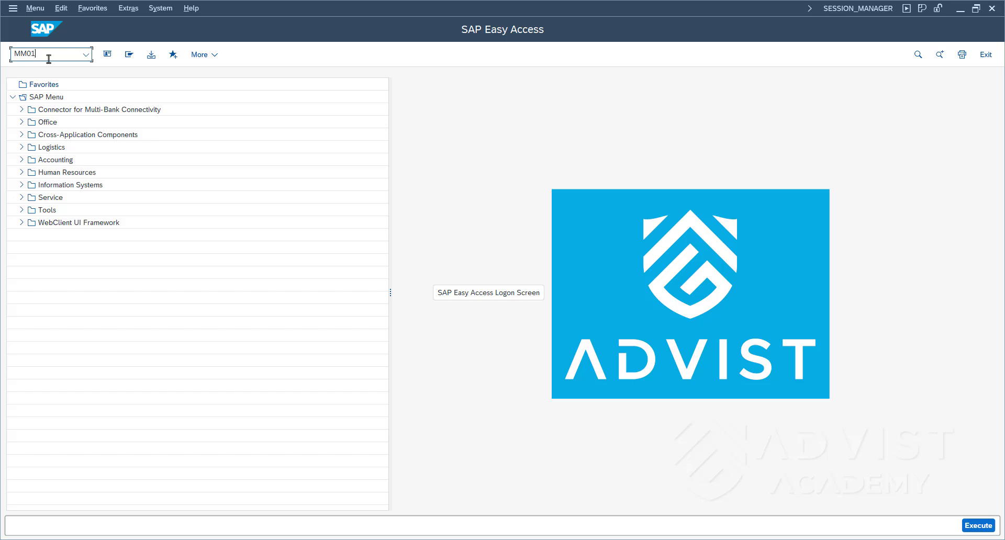
key("Return")
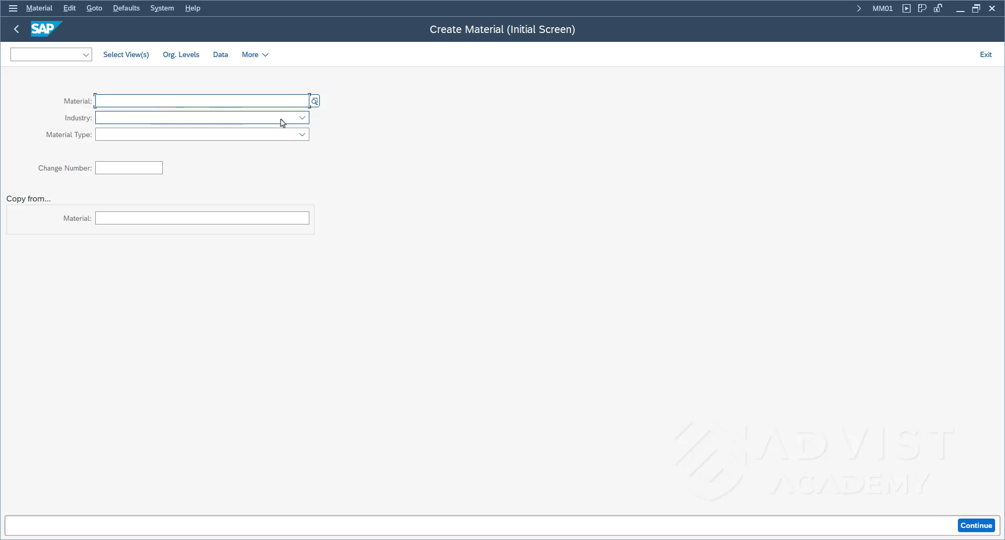
Set the industry to Mechanical engineering and the material type to Finished Product, and continue to the view selection
left_click(305, 122)
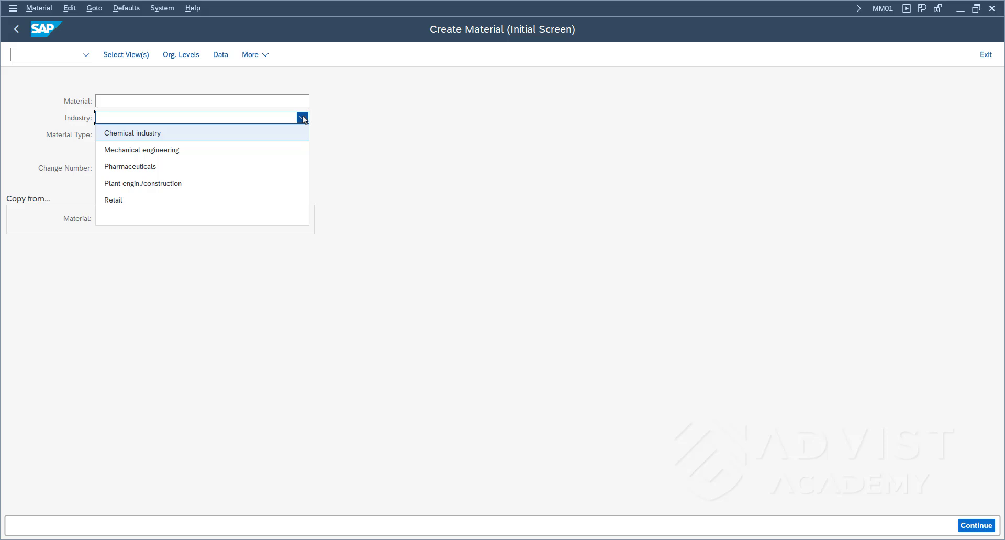
left_click(277, 149)
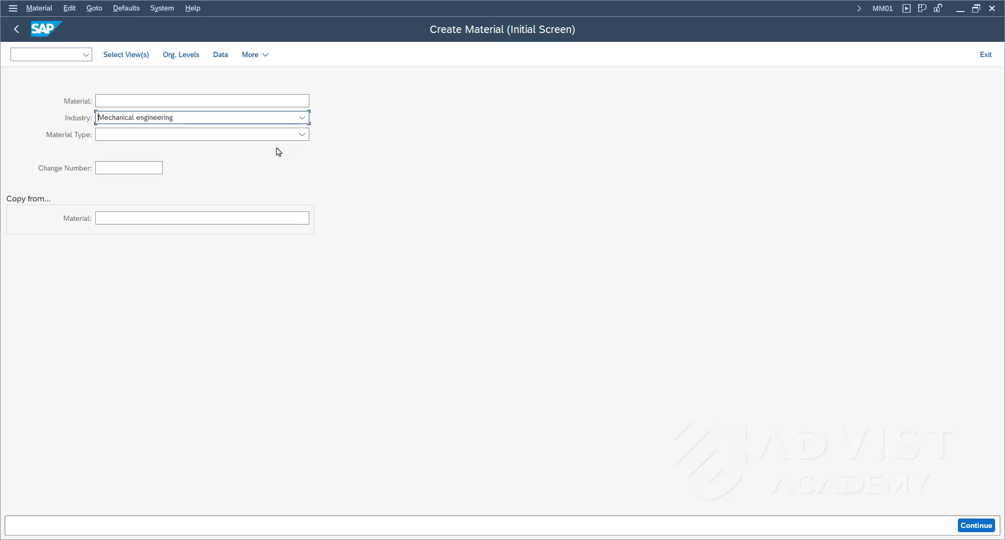
left_click(302, 134)
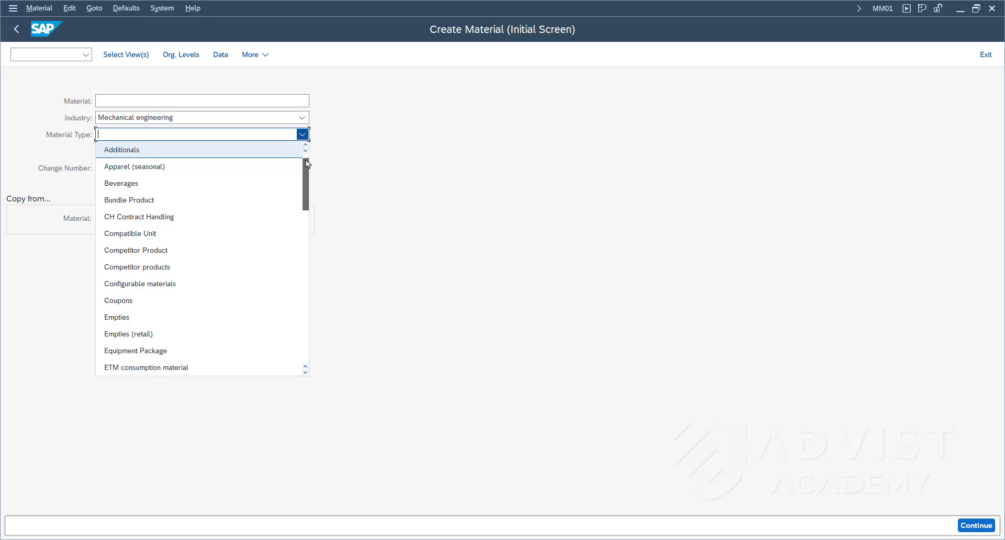
left_click_drag(308, 160, 308, 175)
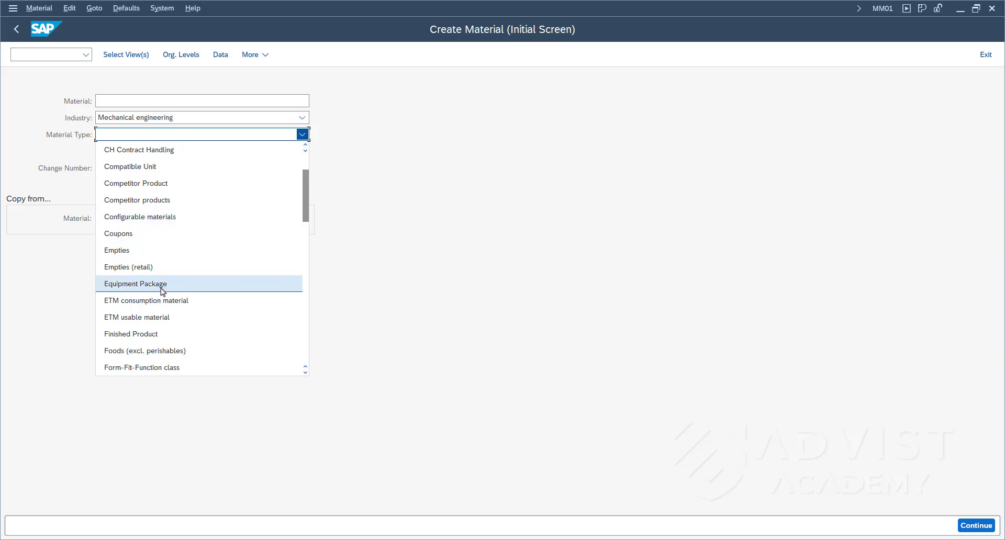
left_click(142, 334)
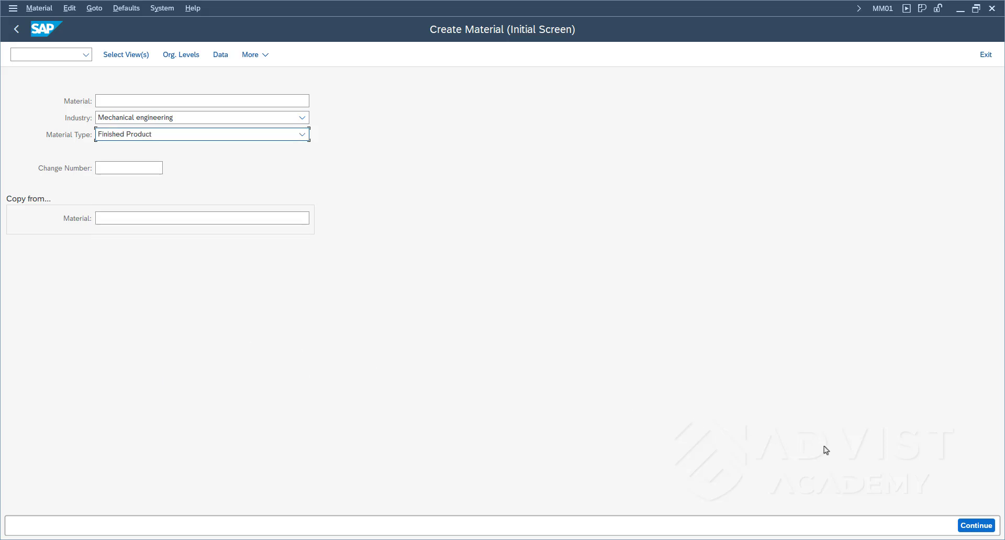
left_click(970, 526)
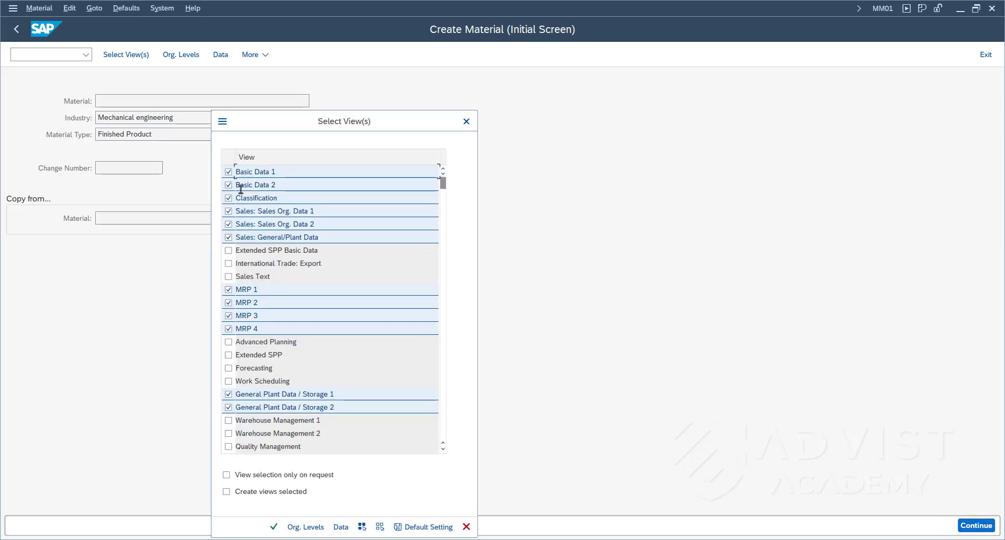
Deselect the preselected Basic Data 2, Classification, Sales, MRP, General Plant Data / Storage and Accounting views, keeping Basic Data 1, and confirm the selection
left_click(229, 184)
left_click(228, 197)
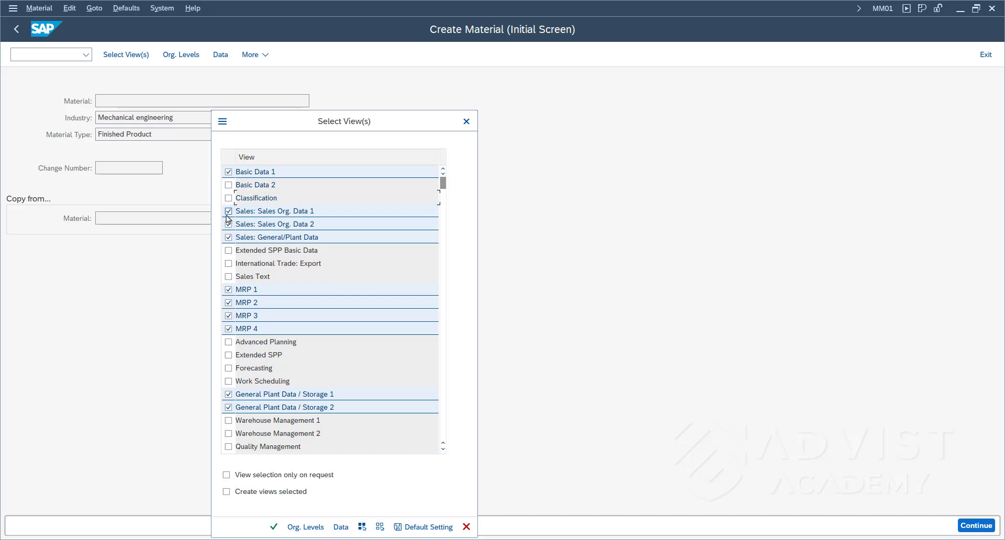
left_click(229, 211)
left_click(228, 224)
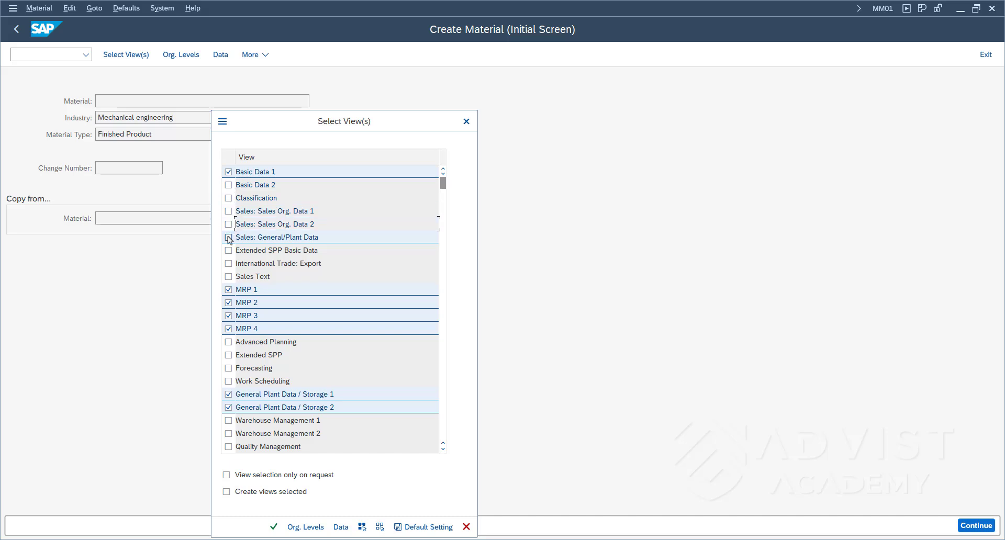
left_click(229, 237)
left_click(228, 290)
left_click(229, 303)
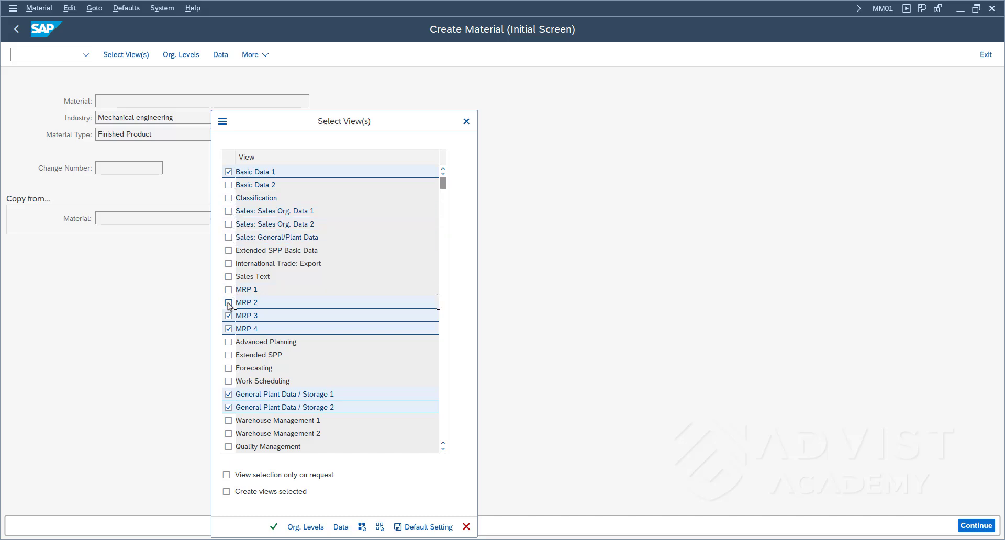
left_click(229, 315)
left_click(228, 328)
left_click(229, 394)
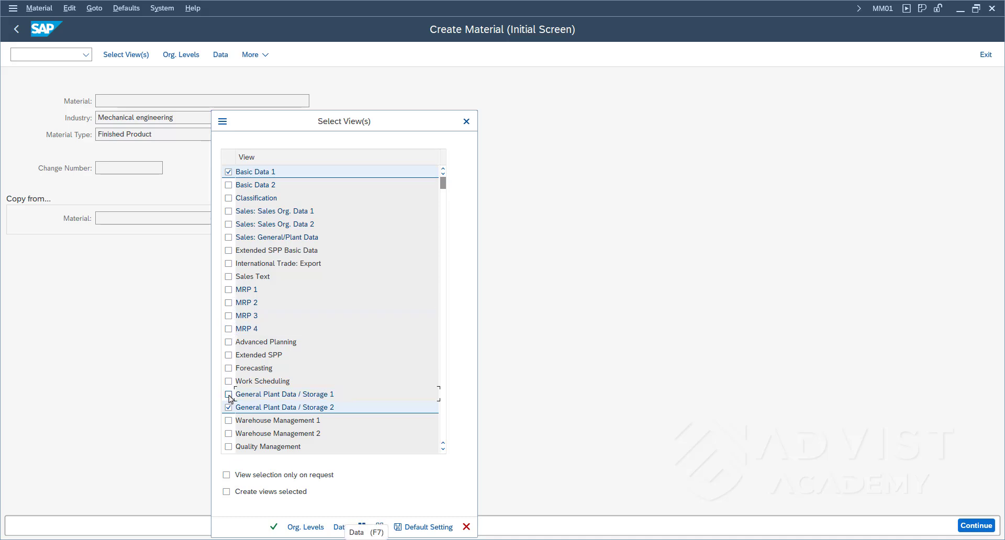
left_click(229, 407)
scroll(230, 421, "down", 1)
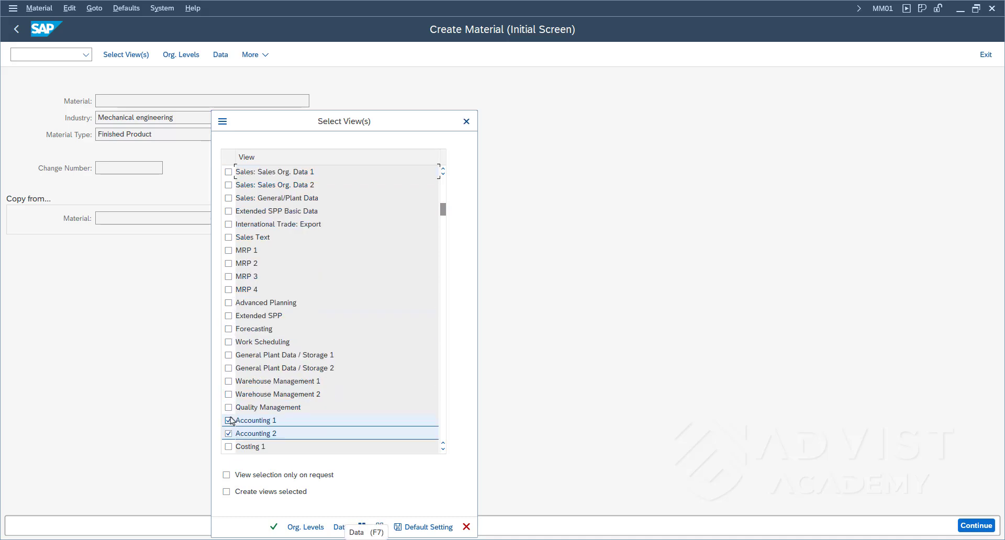
left_click(230, 420)
left_click(228, 433)
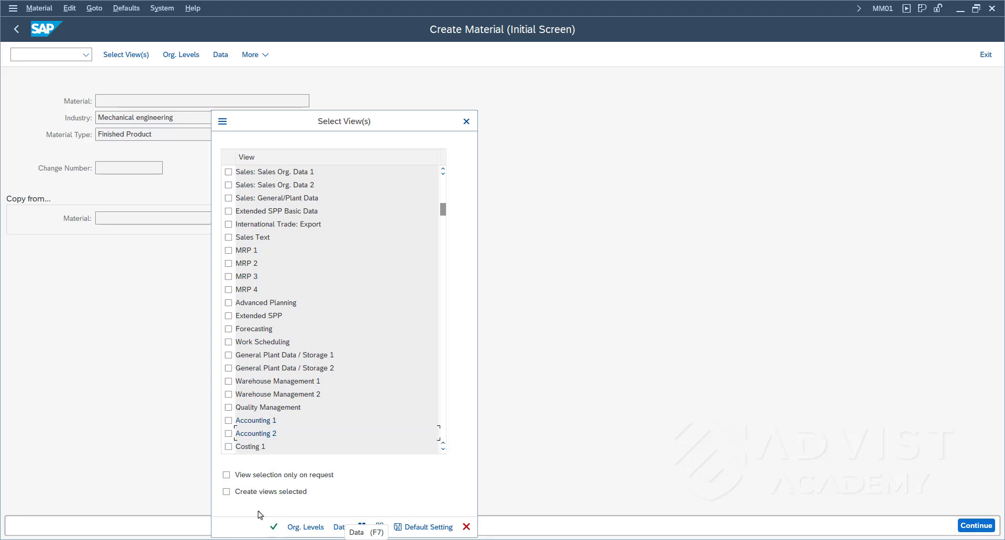
left_click(273, 527)
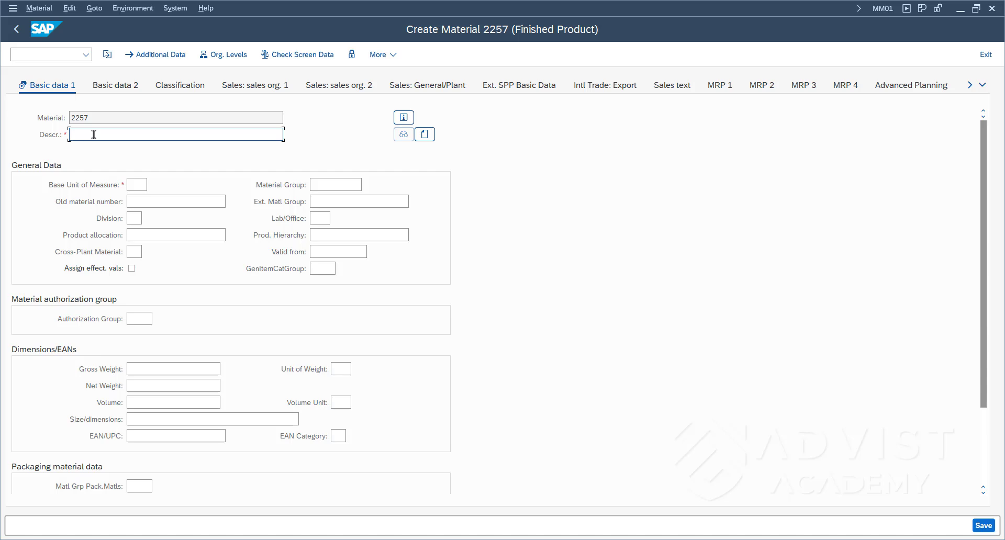
Enter the material description "Table oak black frame 120x70 cm" and choose PC (Piece) as the base unit of measure
type("Table oak black frame 120x70 cm")
left_click(139, 188)
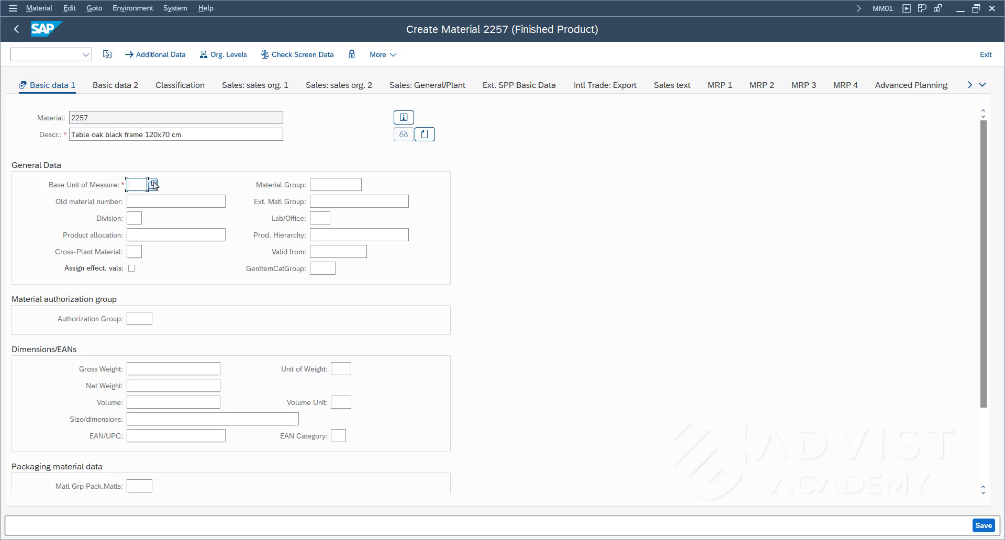
left_click(152, 185)
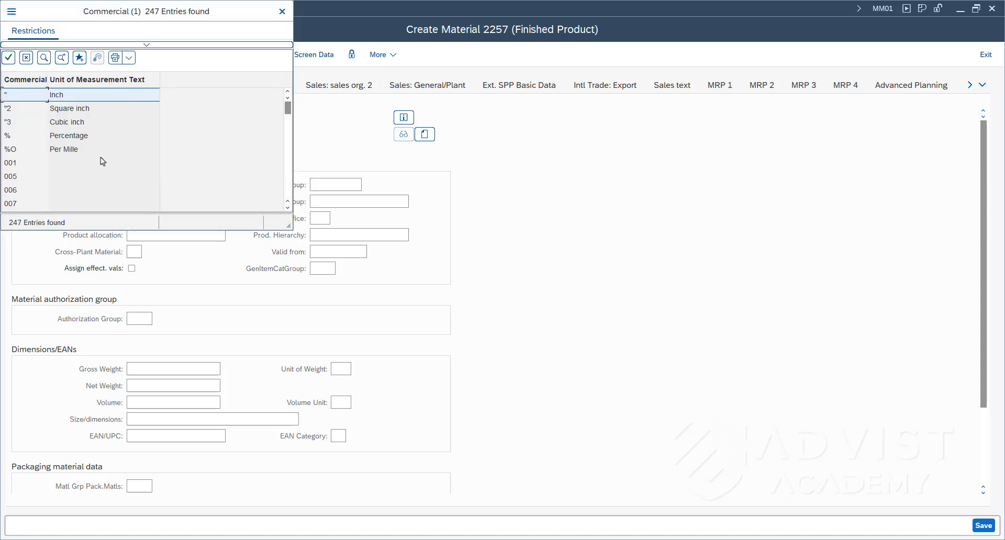
scroll(99, 161, "down", 5)
scroll(102, 161, "down", 10)
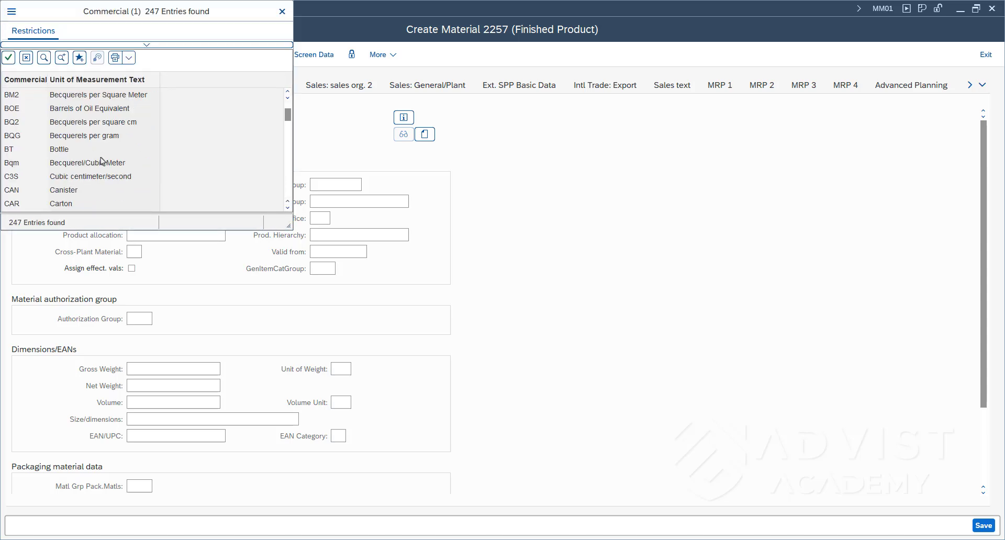
scroll(102, 161, "down", 10)
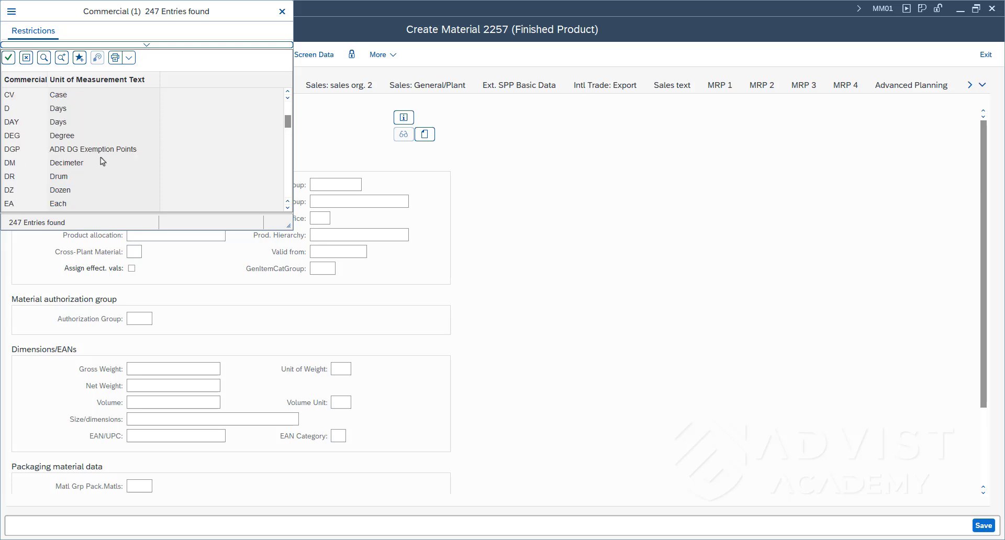
scroll(102, 162, "down", 10)
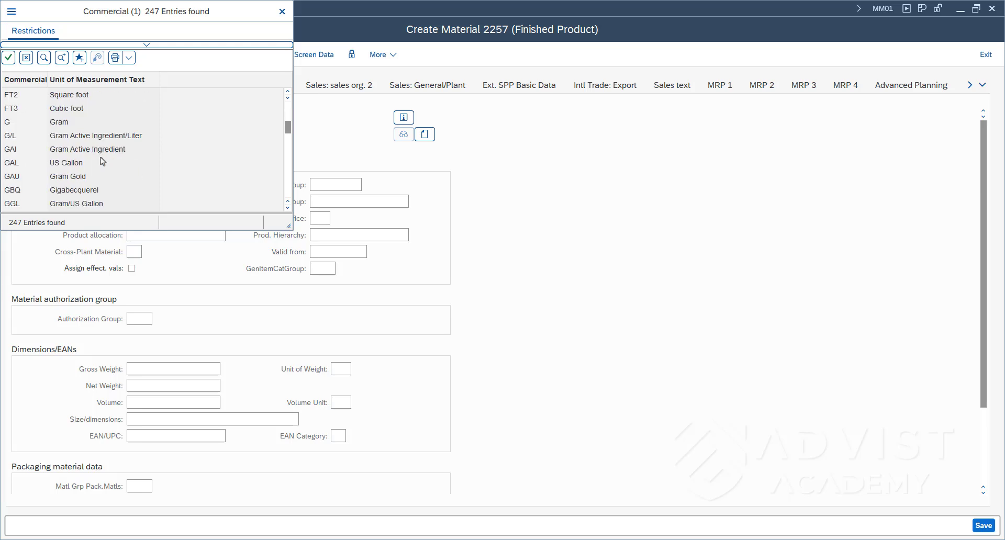
scroll(102, 161, "down", 3)
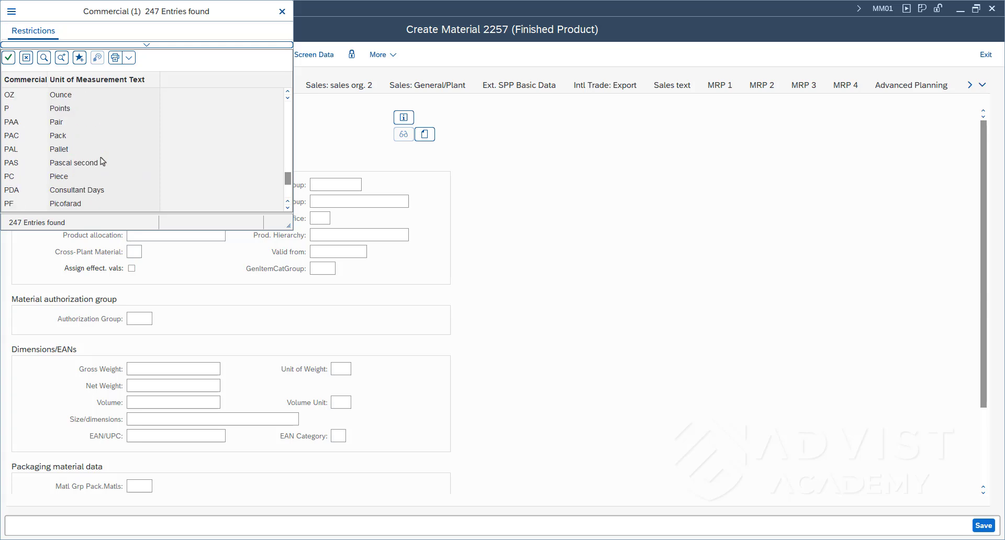
left_click(77, 138)
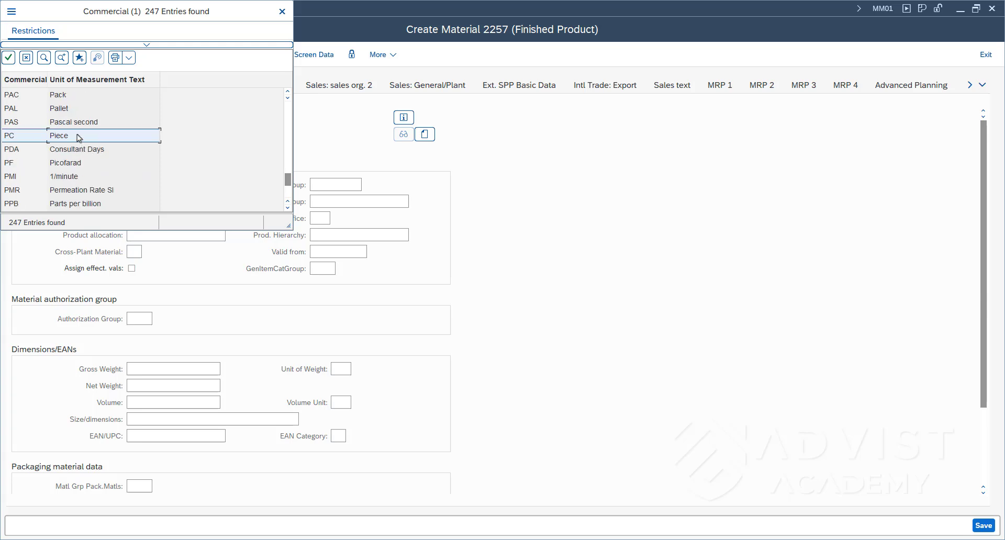
left_click(9, 57)
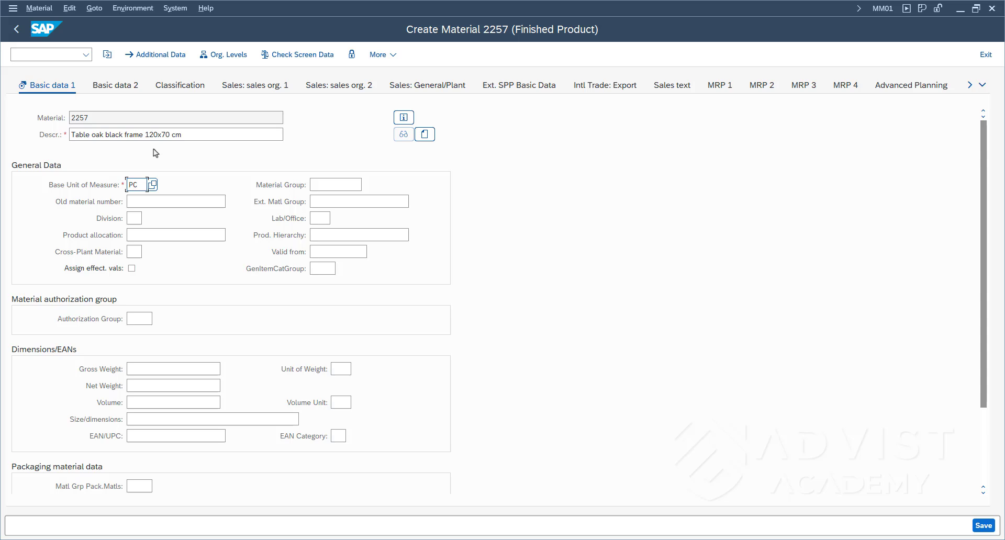
Assign the material group L004 (Finished Goods) from the list of possible values
left_click(331, 187)
left_click(367, 188)
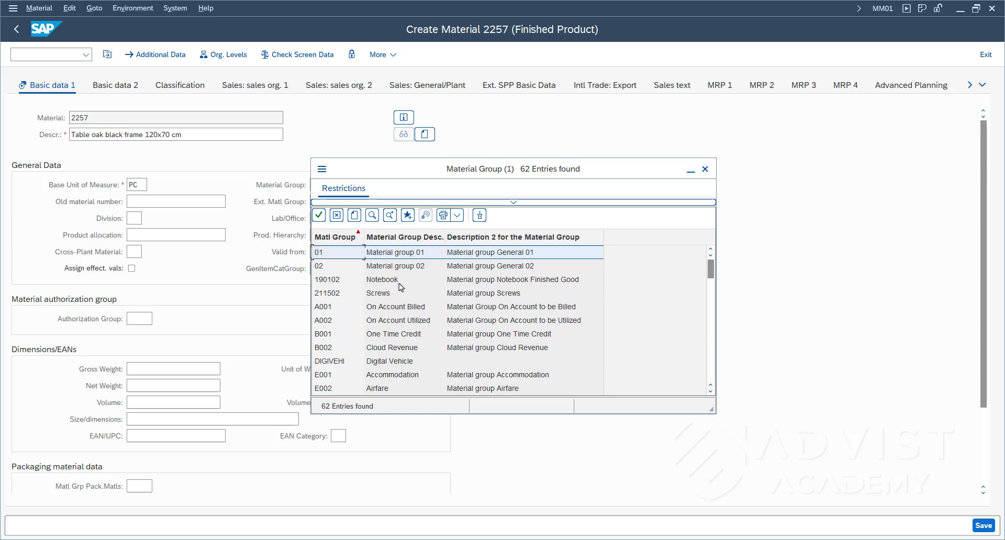
scroll(401, 288, "down", 3)
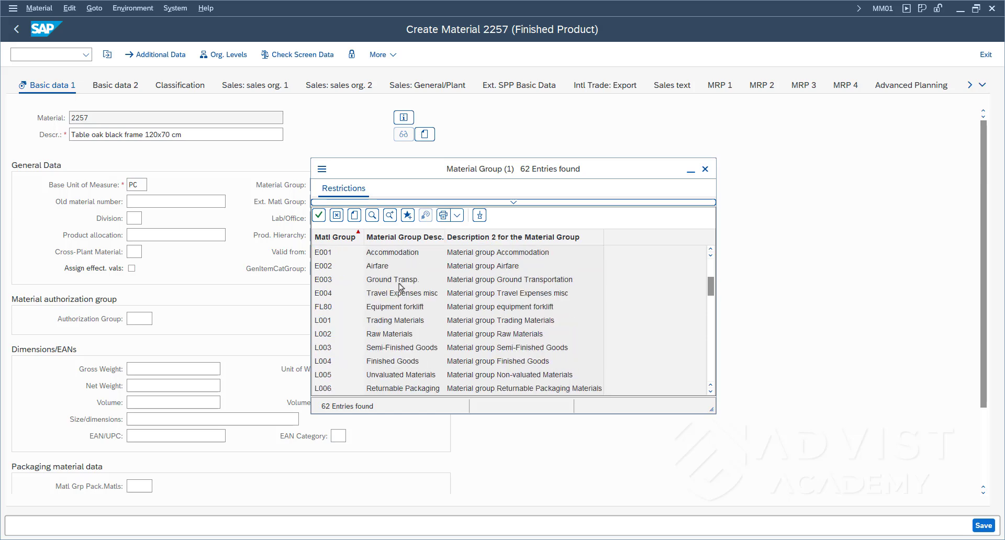
scroll(401, 287, "down", 1)
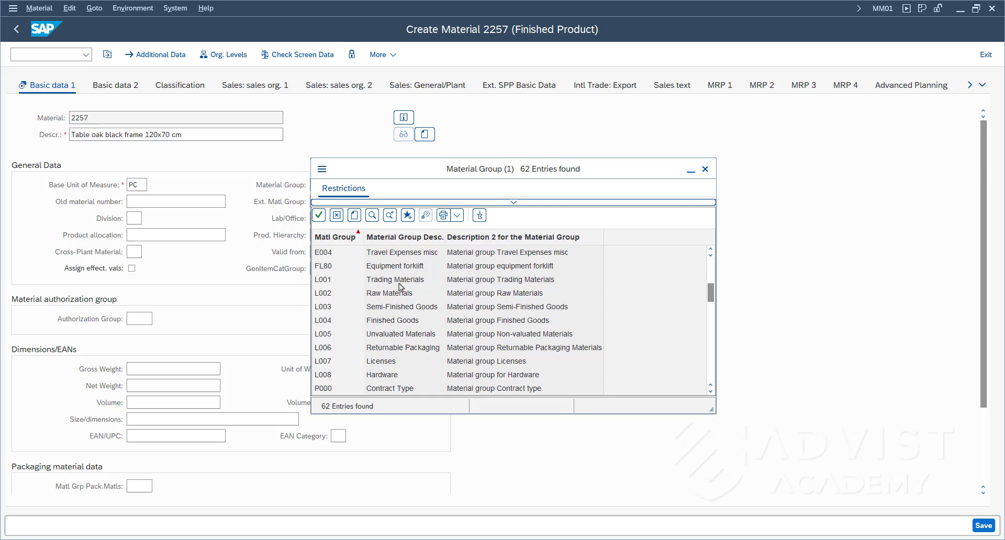
left_click(399, 320)
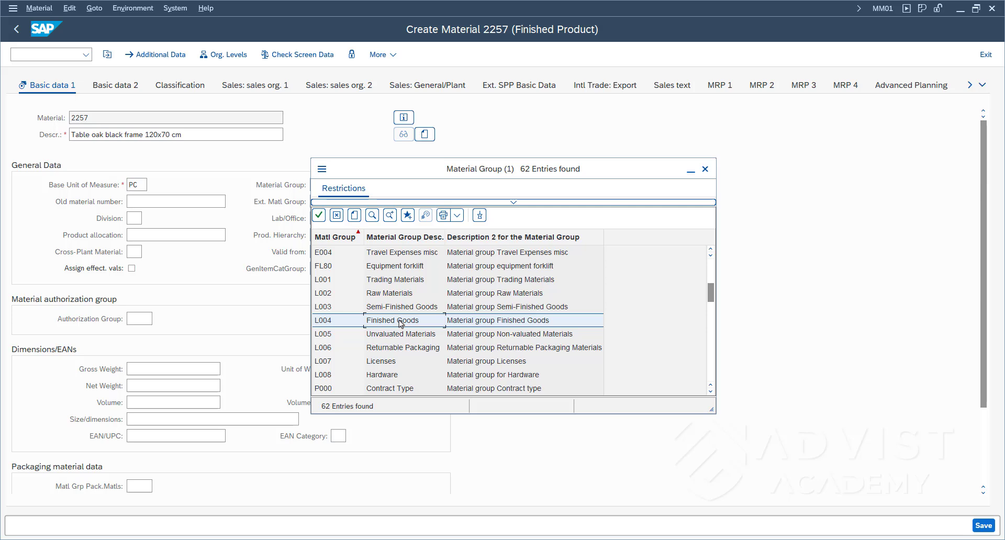
left_click(319, 215)
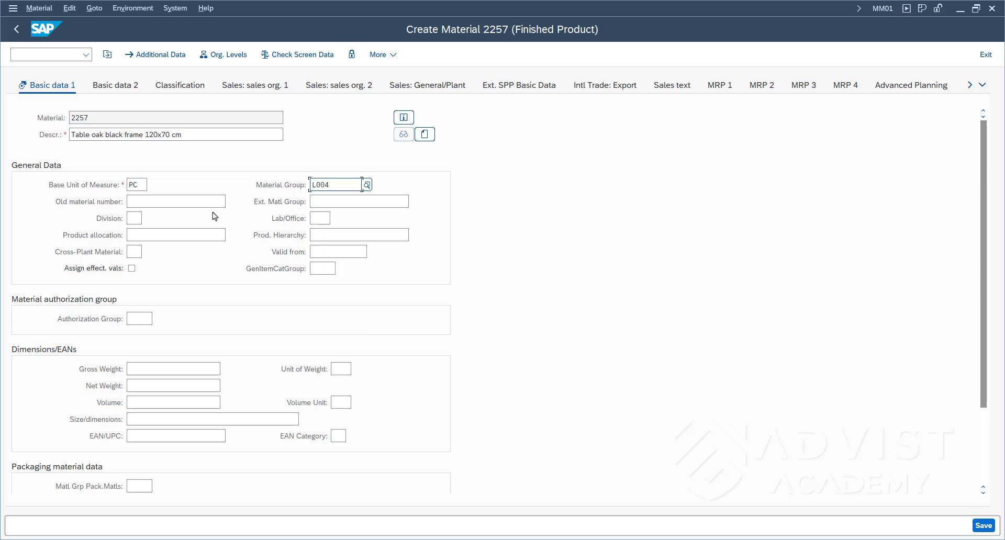
Assign division 00 (Product Division 00) to the material
left_click(135, 217)
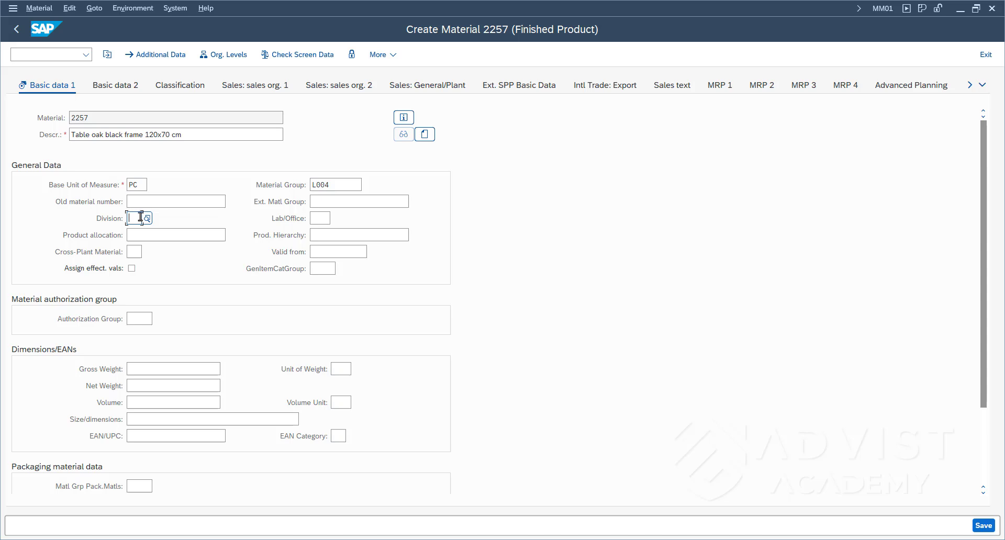
left_click(147, 218)
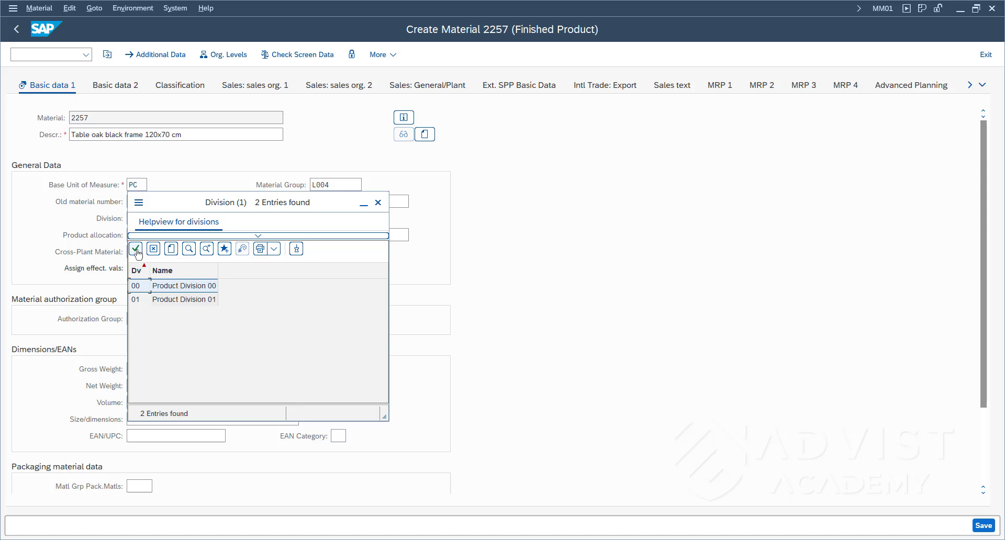
left_click(135, 249)
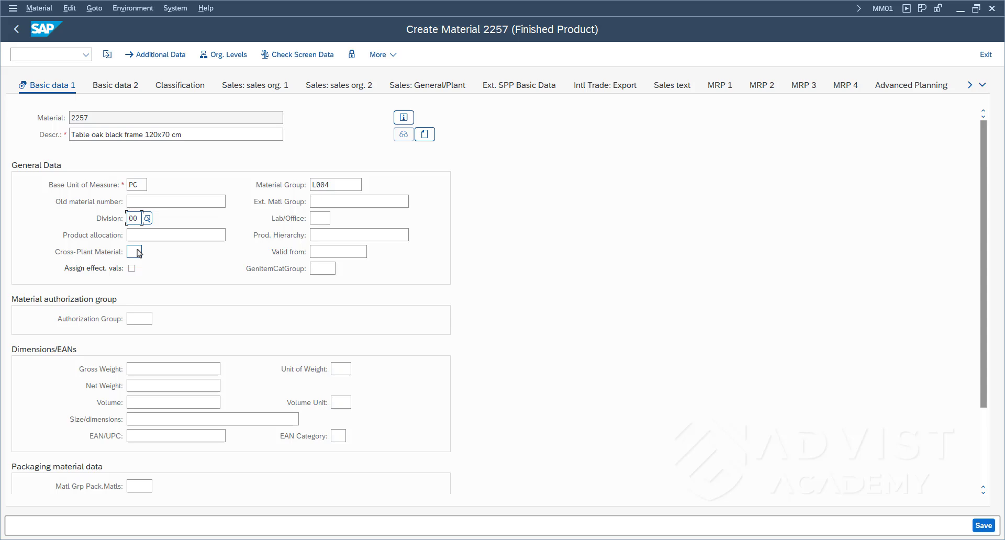
Set the general item category group to NORM (Standard item) and save the new material
left_click(326, 266)
left_click(341, 268)
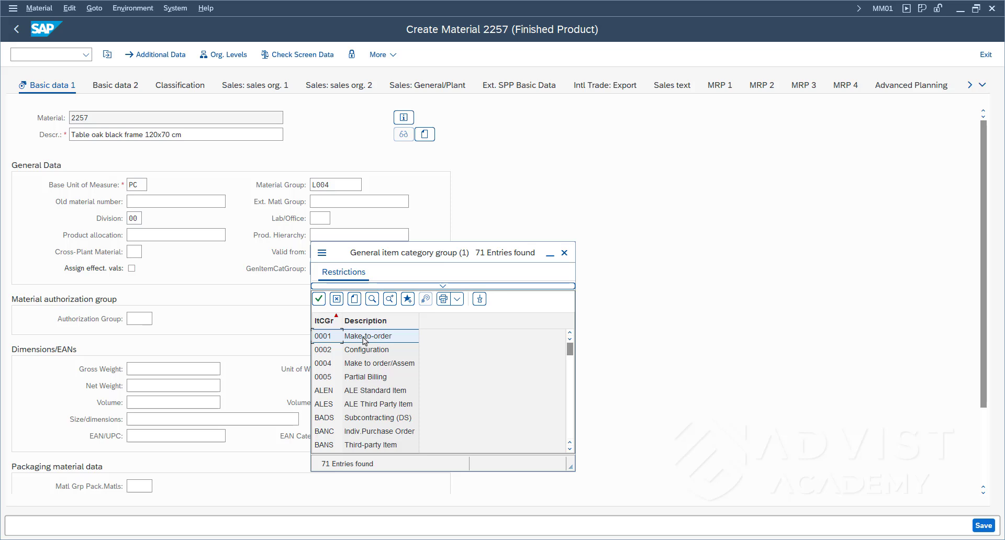
scroll(365, 339, "down", 5)
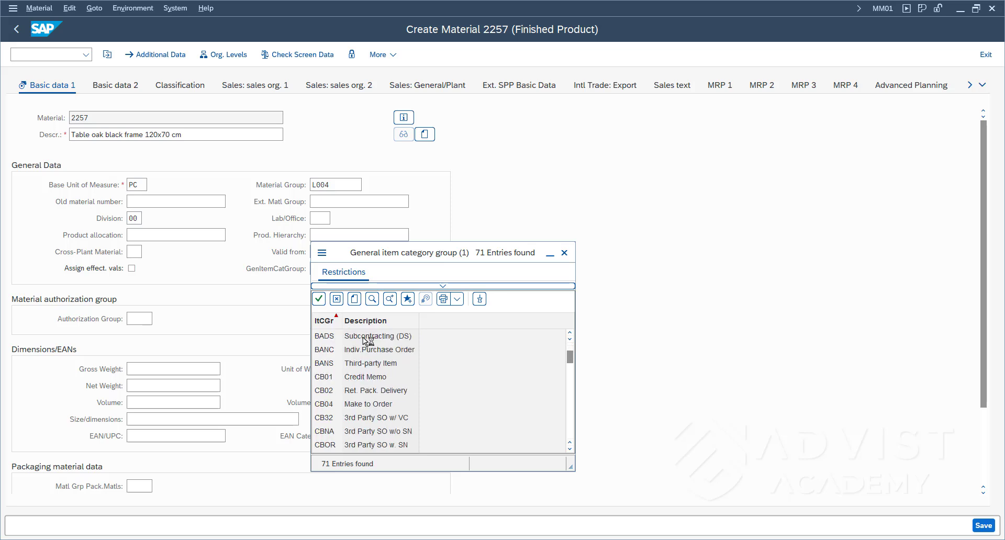
scroll(365, 339, "down", 4)
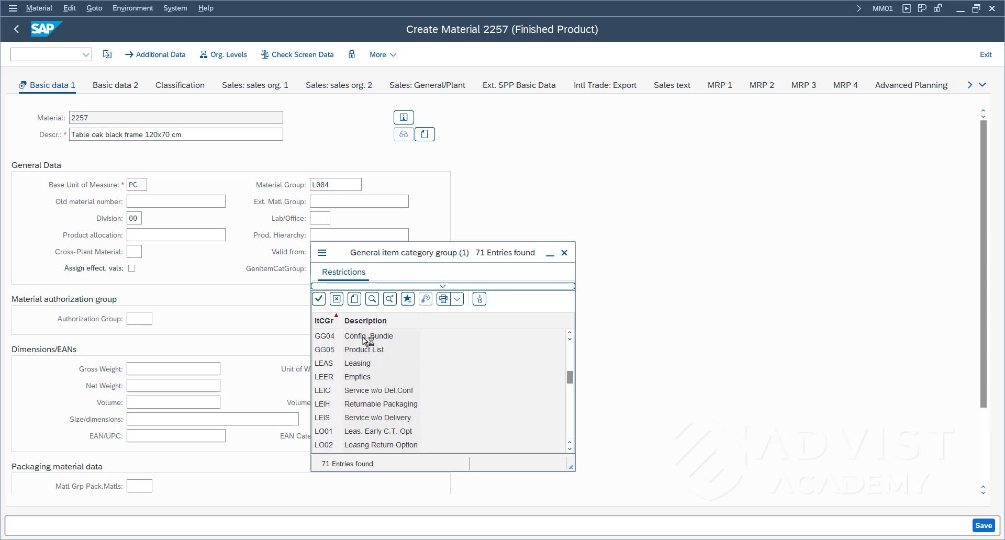
scroll(365, 340, "down", 3)
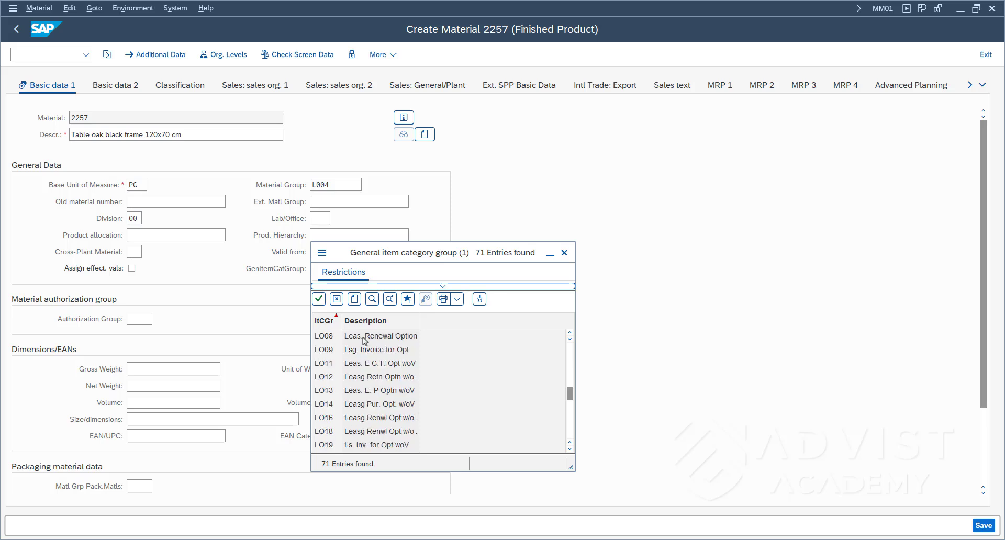
scroll(365, 340, "down", 1)
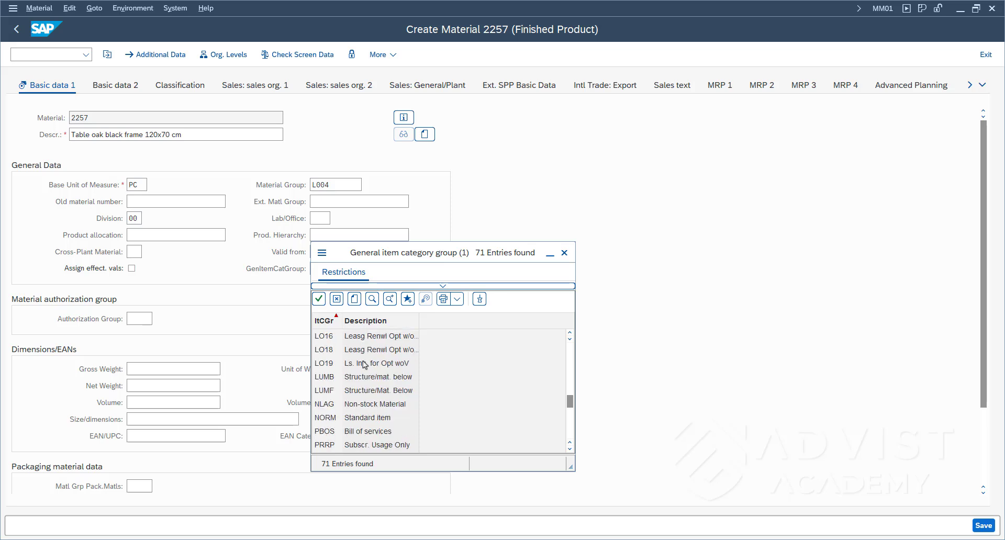
left_click(355, 419)
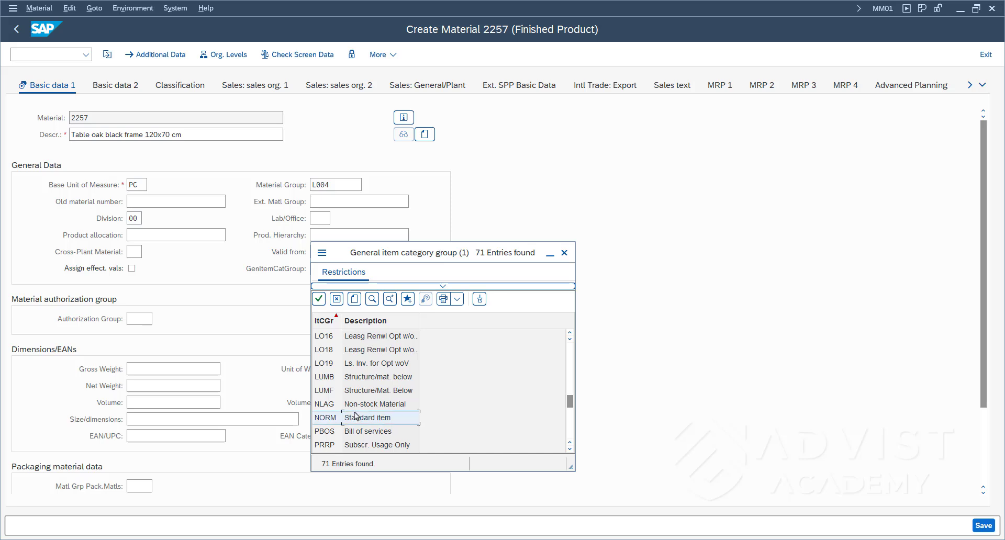
left_click(319, 298)
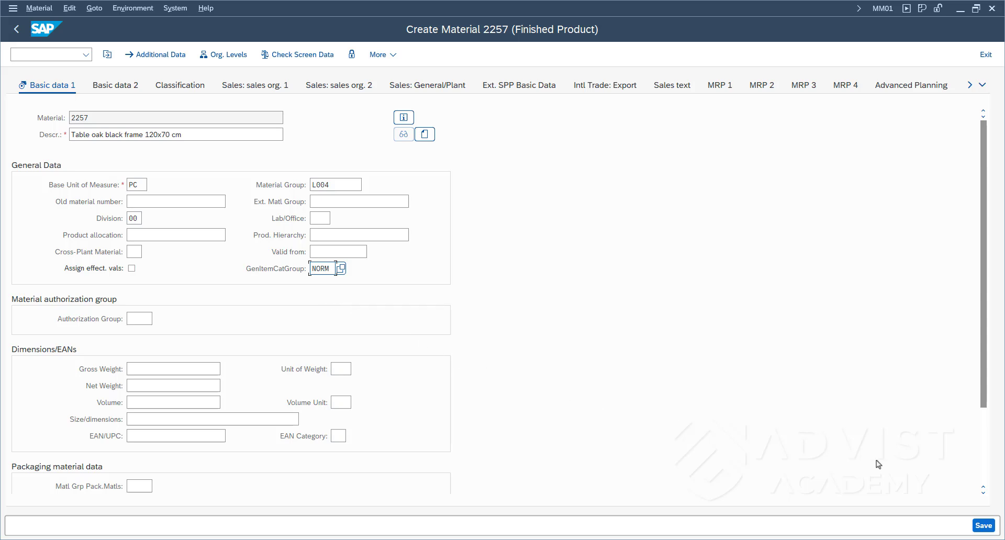
left_click(983, 526)
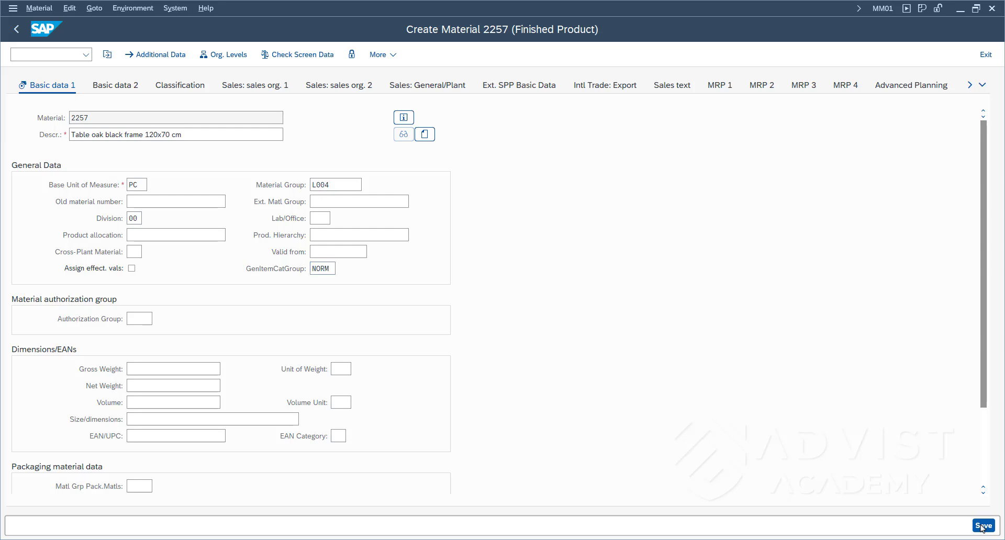